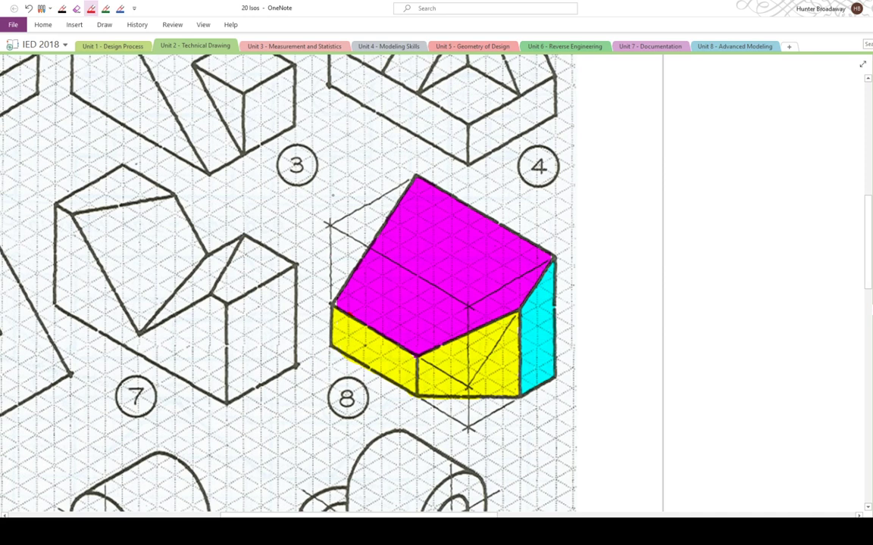
Annotate isometric figure 8 in red ink with the overall dimensions: height 6, length 8 and width 5
{"action": "key", "text": "ctrl+z"}
{"action": "left_click_drag", "start_coordinate": [324, 351], "coordinate": [329, 347]}
{"action": "left_click_drag", "start_coordinate": [319, 274], "coordinate": [314, 283]}
{"action": "left_click_drag", "start_coordinate": [400, 395], "coordinate": [400, 397]}
{"action": "mouse_move", "coordinate": [515, 412]}
{"action": "left_mouse_down"}
{"action": "mouse_move", "coordinate": [516, 422]}
{"action": "mouse_move", "coordinate": [522, 411]}
{"action": "left_mouse_up"}
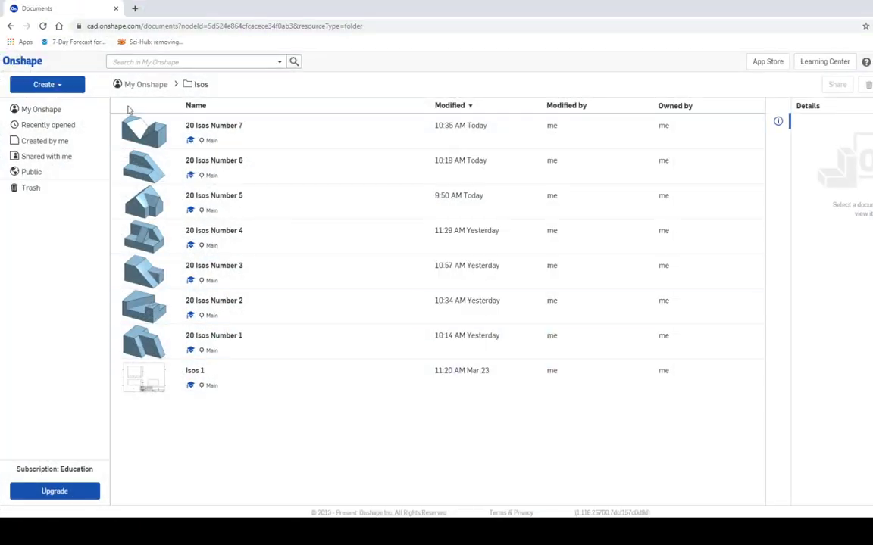
Switch to Onshape and create a new document named "20 Isos Number 8" in the Isos folder
{"action": "left_click", "coordinate": [52, 85]}
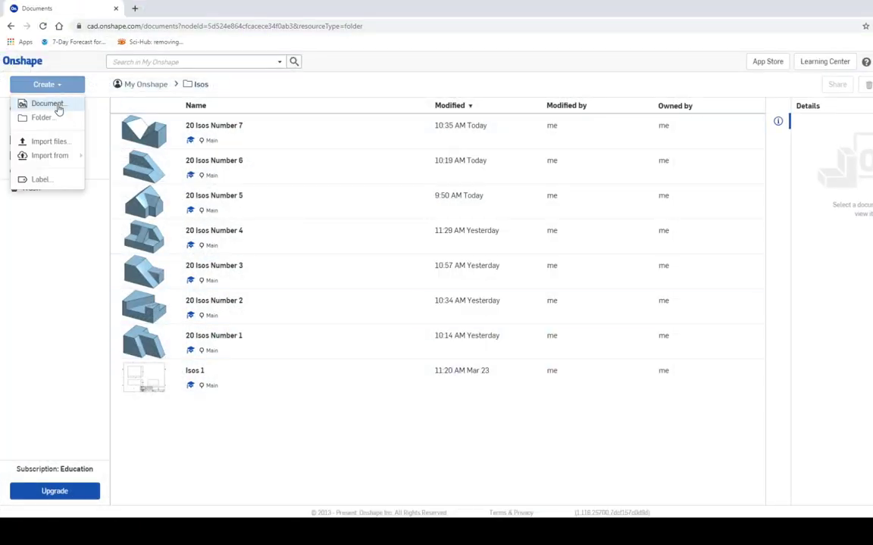
{"action": "left_click", "coordinate": [58, 109]}
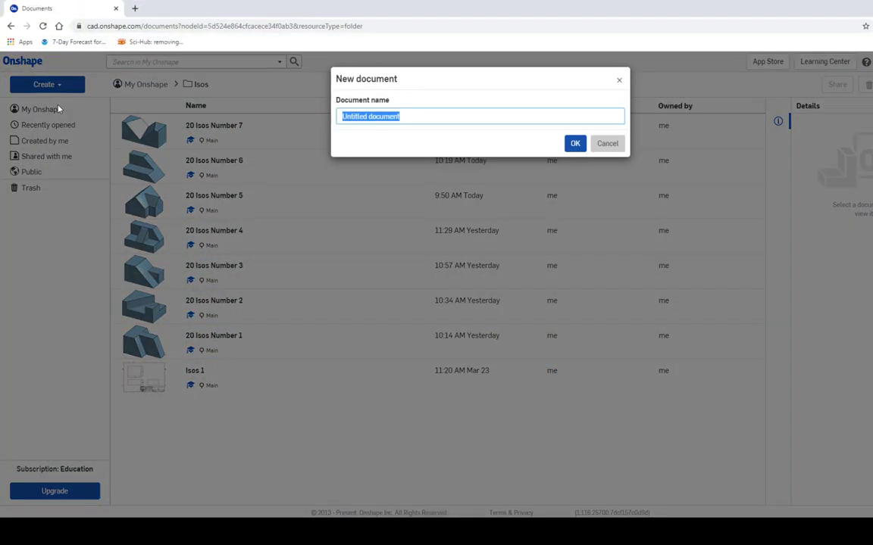
{"action": "type", "text": "20"}
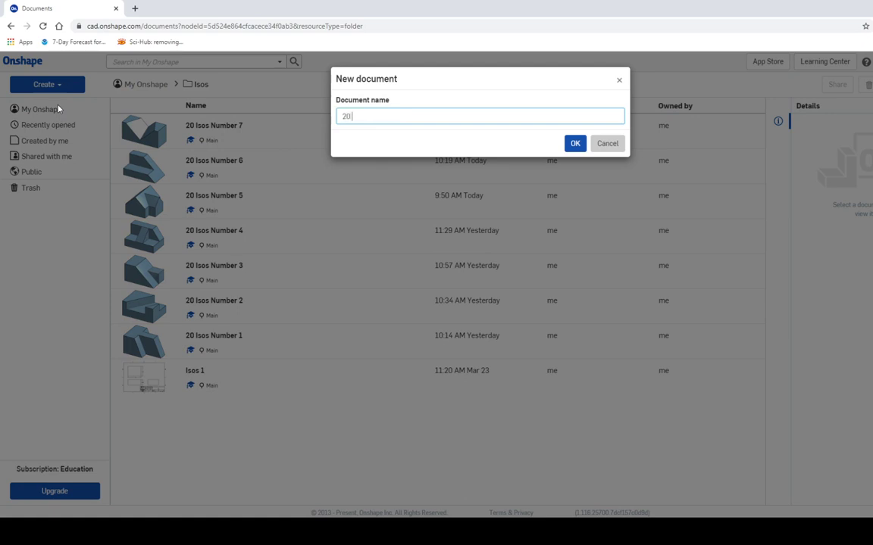
{"action": "type", "text": " Isos Number 9"}
{"action": "key", "text": "BackSpace"}
{"action": "type", "text": "8"}
{"action": "left_click", "coordinate": [573, 143]}
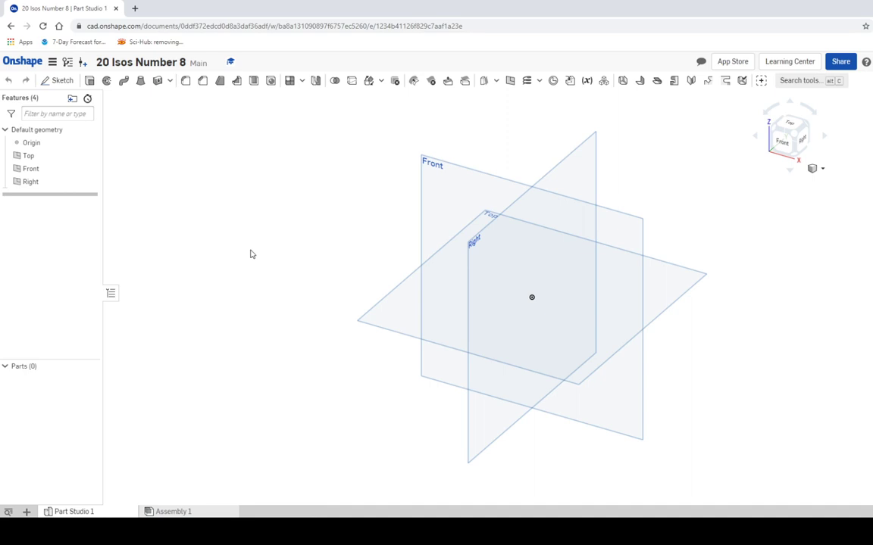
Sketch a corner rectangle 8 in wide and 5 in high on the Top plane
{"action": "left_click", "coordinate": [62, 80]}
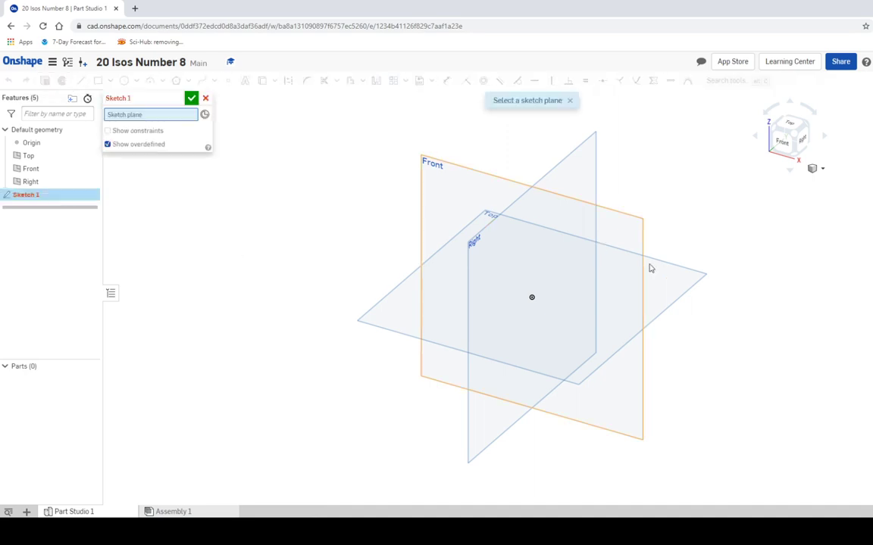
{"action": "left_click", "coordinate": [673, 279]}
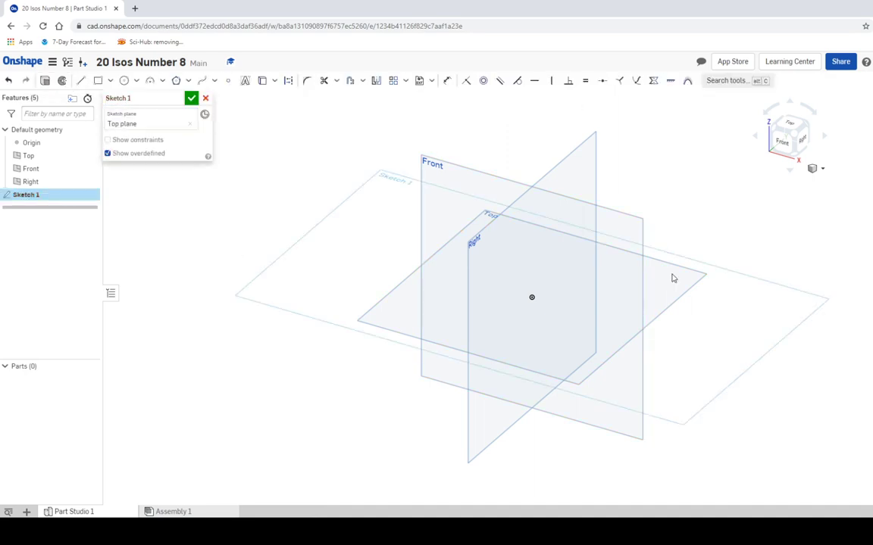
{"action": "left_click", "coordinate": [793, 125]}
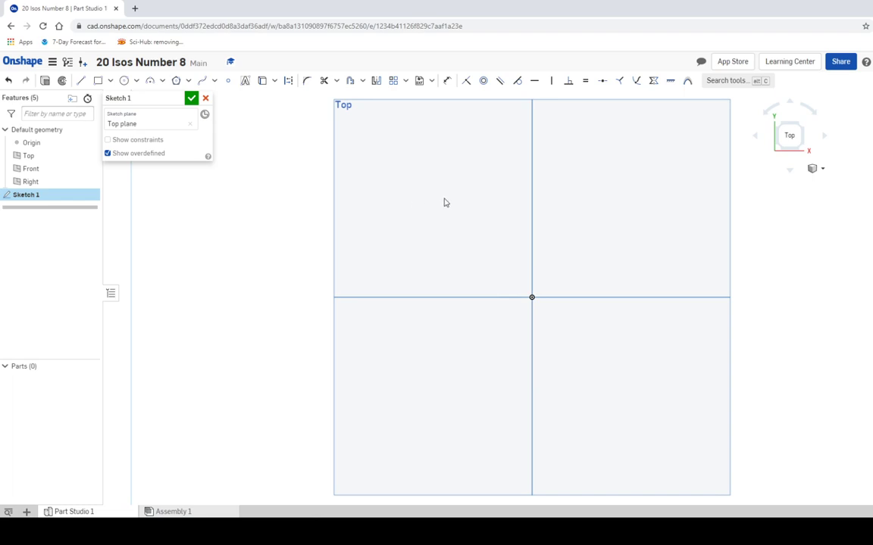
{"action": "middle_click_drag", "start_coordinate": [444, 201], "coordinate": [309, 255]}
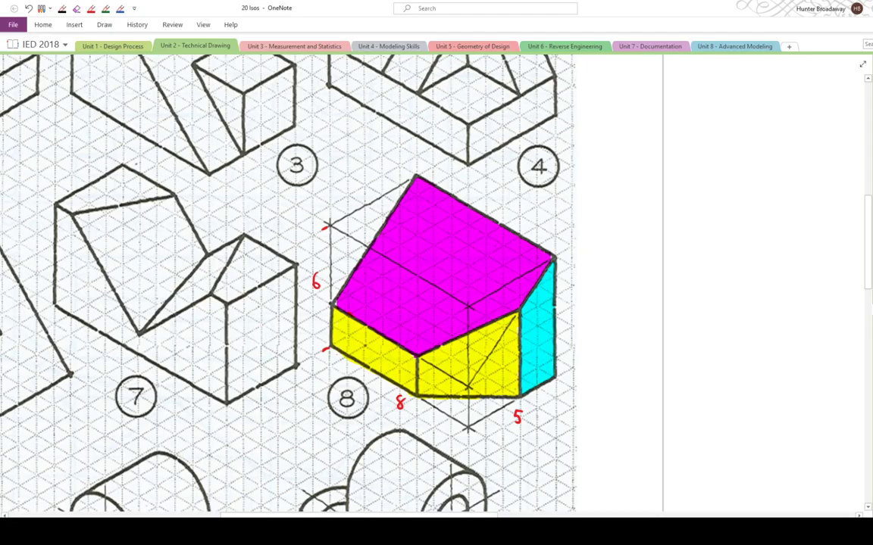
{"action": "left_click", "coordinate": [271, 516]}
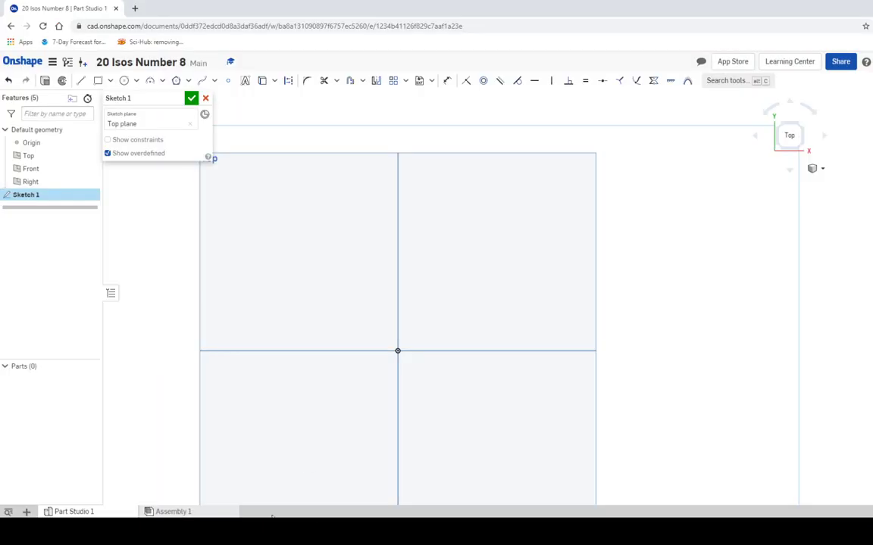
{"action": "left_click", "coordinate": [97, 80]}
{"action": "mouse_move", "coordinate": [347, 307]}
{"action": "left_mouse_down"}
{"action": "mouse_move", "coordinate": [559, 211]}
{"action": "mouse_move", "coordinate": [688, 172]}
{"action": "left_mouse_up"}
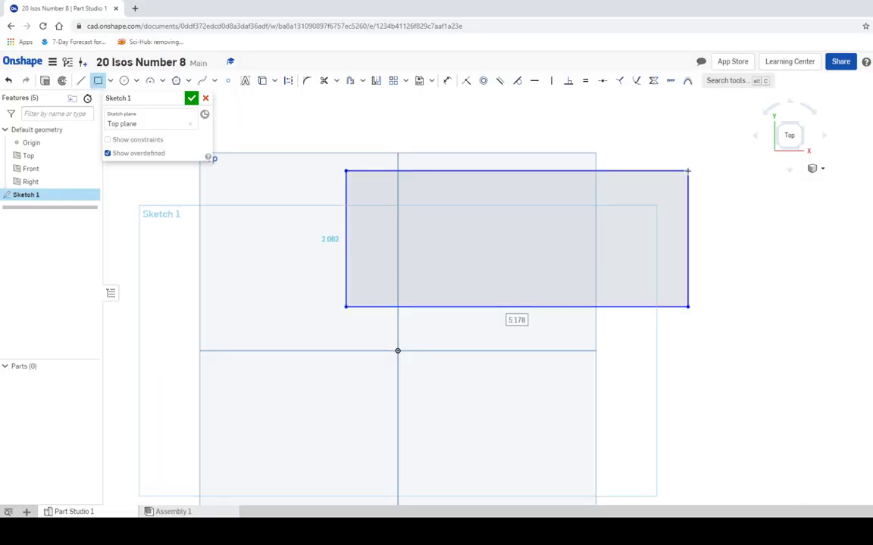
{"action": "type", "text": "8"}
{"action": "key", "text": "Return"}
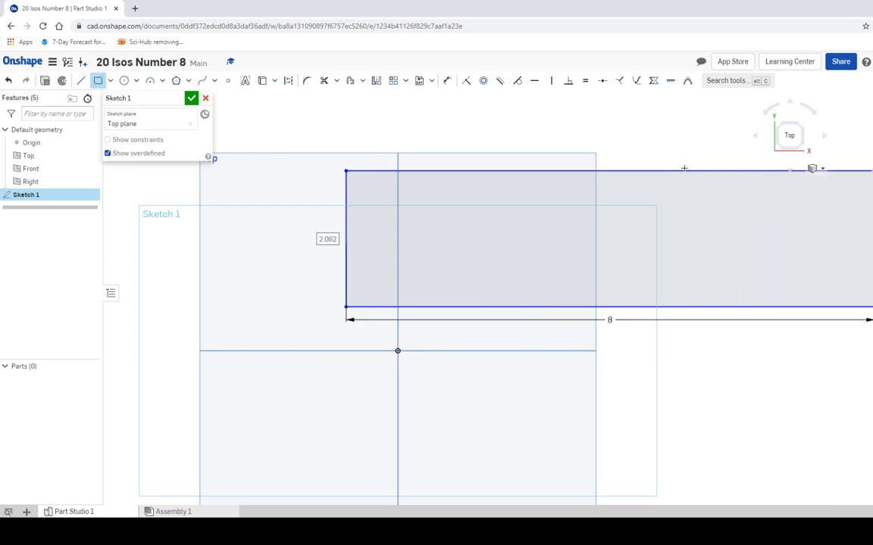
{"action": "type", "text": "5"}
{"action": "key", "text": "Return"}
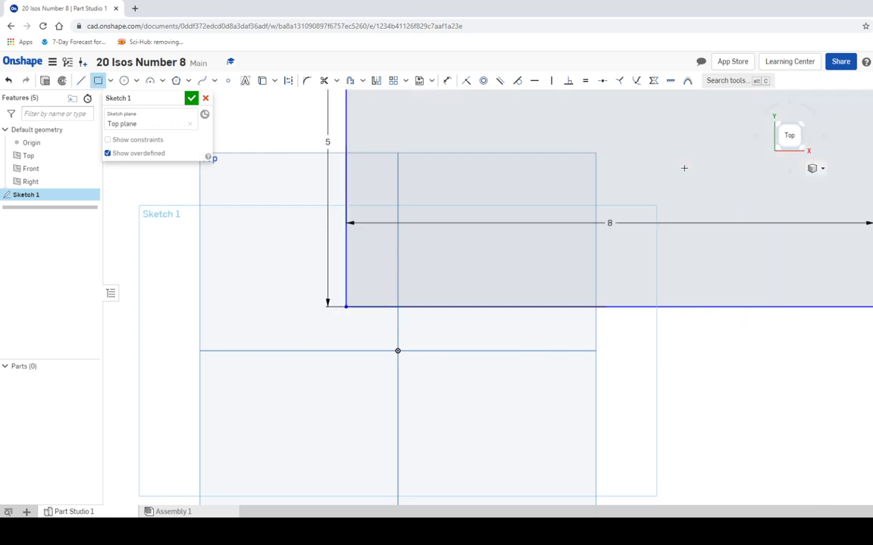
{"action": "left_click", "coordinate": [191, 98]}
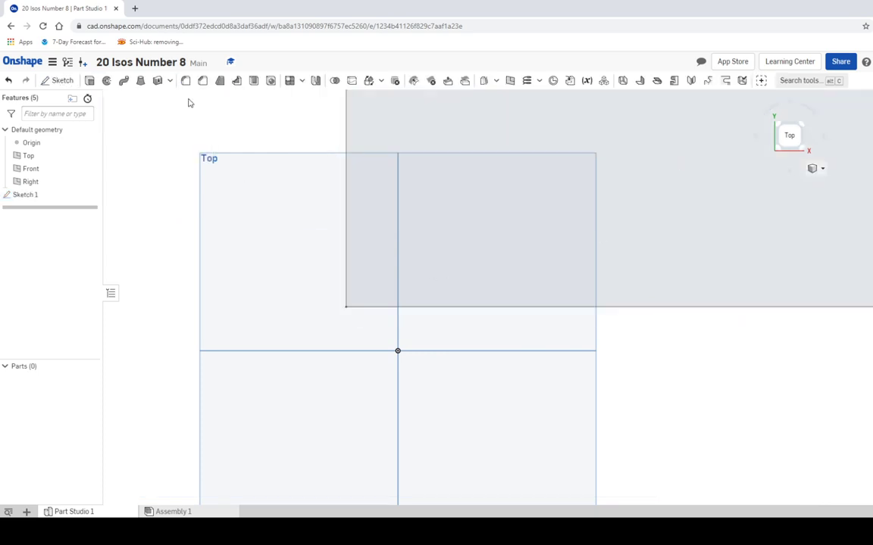
Extrude the rectangle as a new solid with a blind depth of 6 in
{"action": "left_click", "coordinate": [802, 150]}
{"action": "middle_click_drag", "start_coordinate": [645, 209], "coordinate": [536, 237]}
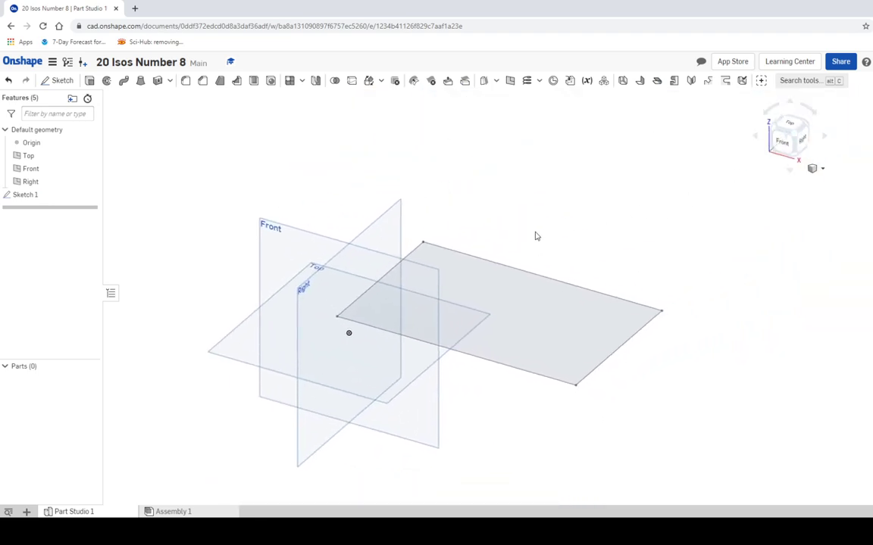
{"action": "left_click", "coordinate": [261, 531]}
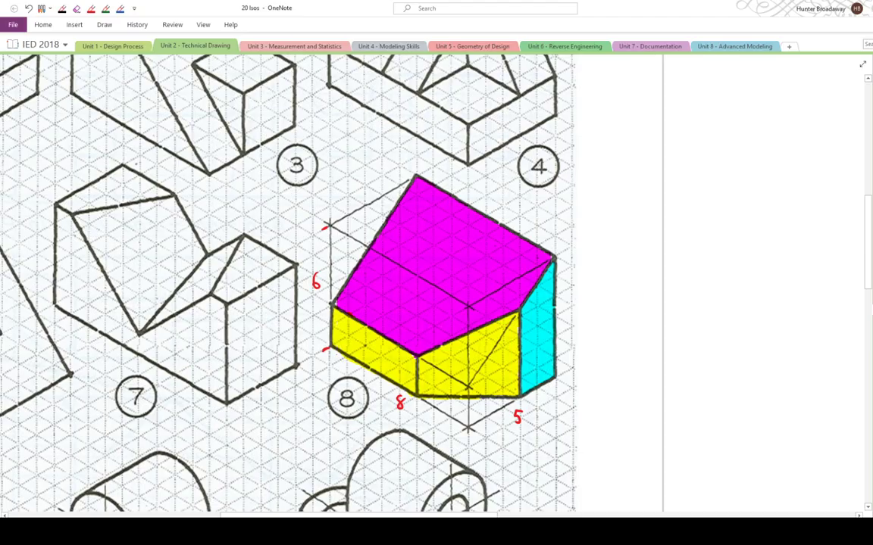
{"action": "key", "text": "alt+Tab"}
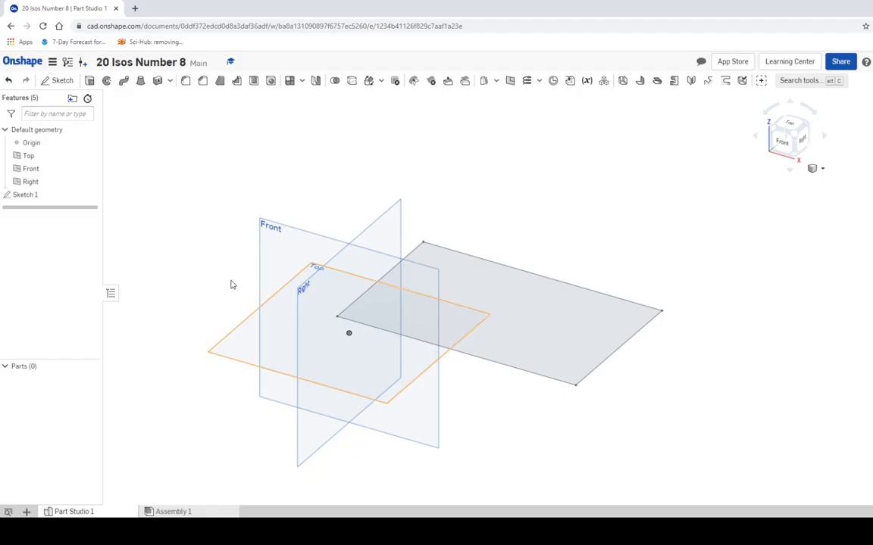
{"action": "left_click", "coordinate": [89, 81]}
{"action": "left_click", "coordinate": [530, 312]}
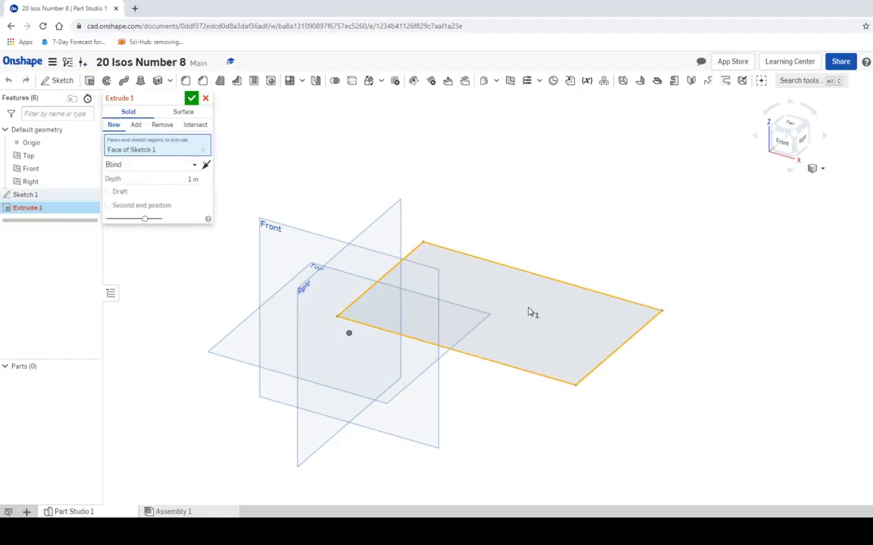
{"action": "left_click", "coordinate": [191, 179]}
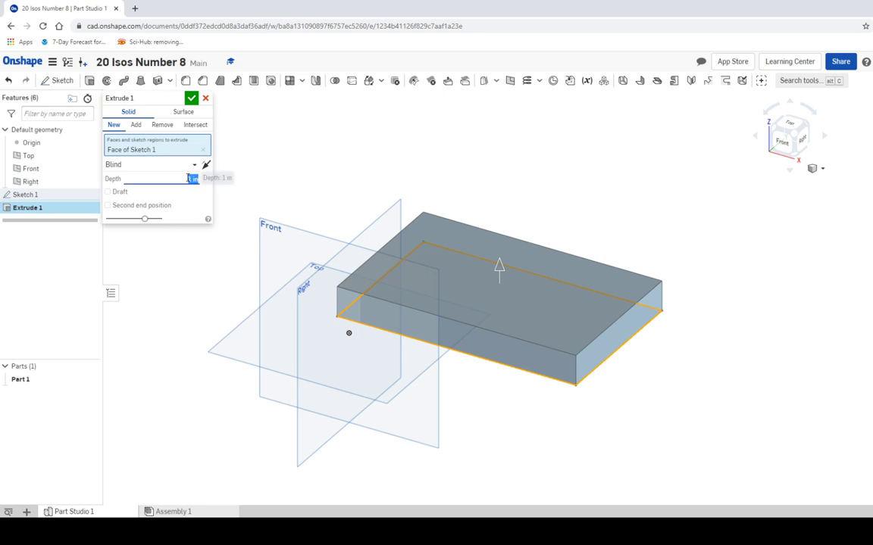
{"action": "type", "text": "6"}
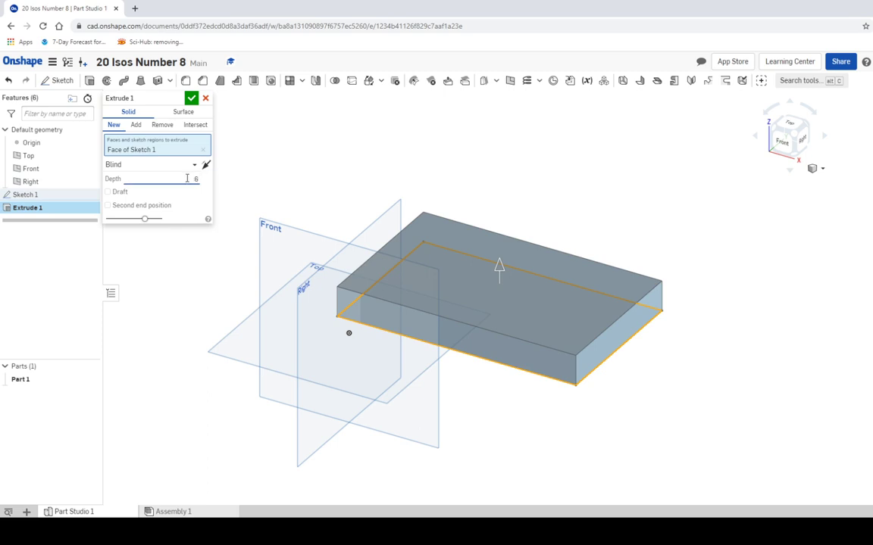
{"action": "key", "text": "Return"}
{"action": "left_click", "coordinate": [192, 99]}
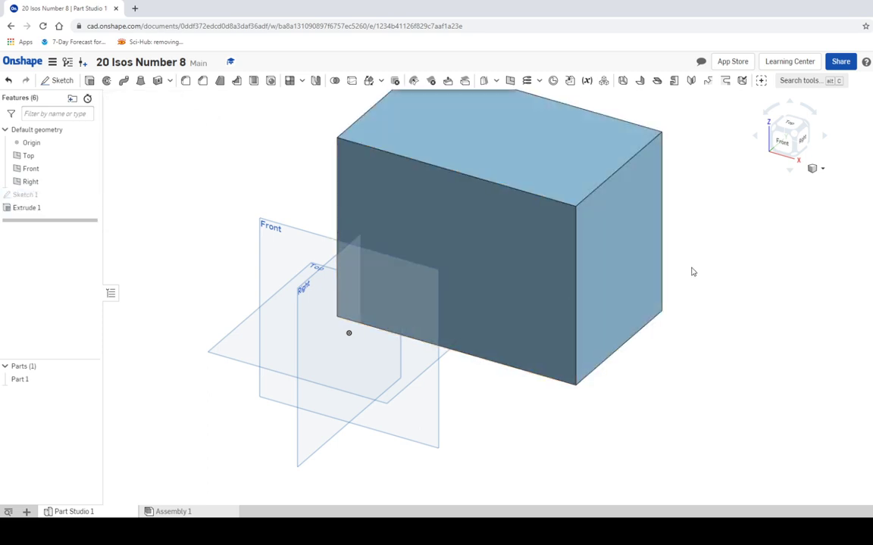
Chamfer the block's upper front edge with two distances, 5 in across the top face and 4 in down the front face
{"action": "scroll", "coordinate": [625, 349], "scroll_direction": "down", "scroll_amount": 2}
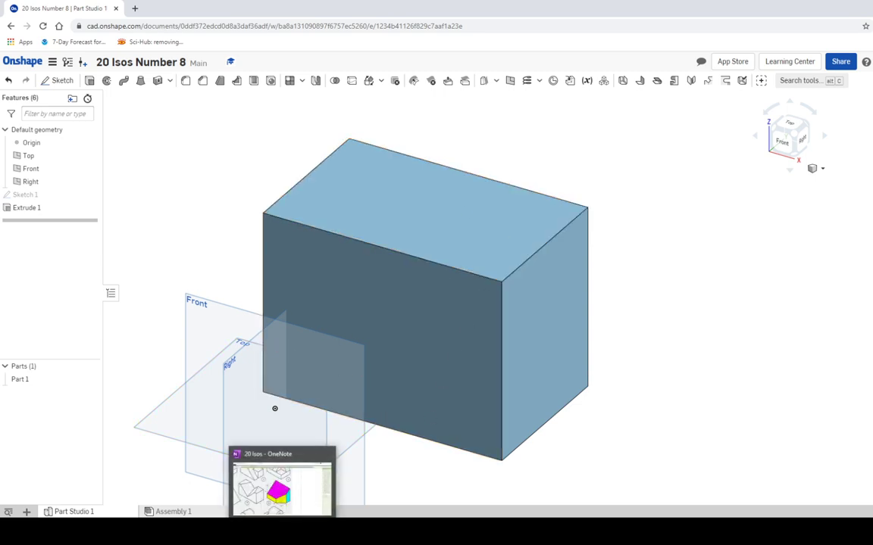
{"action": "mouse_move", "coordinate": [282, 531]}
{"action": "left_click", "coordinate": [280, 484]}
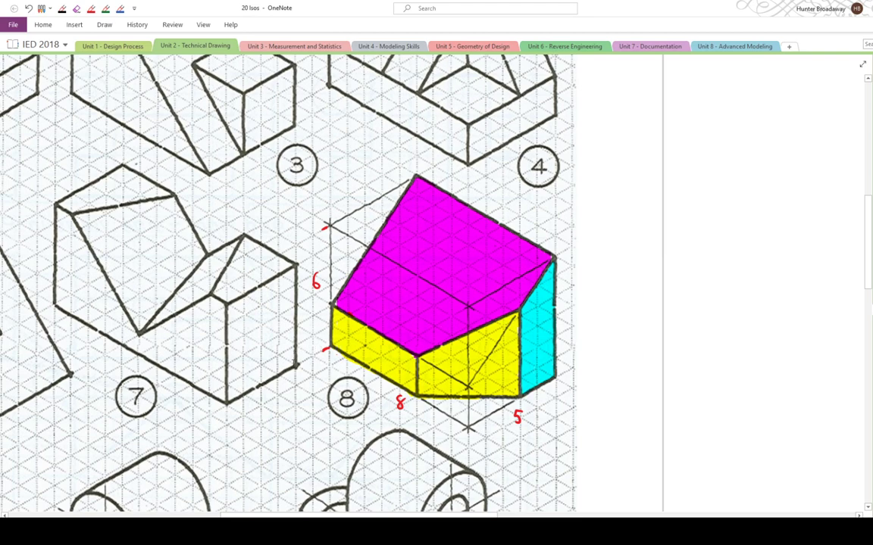
{"action": "left_click", "coordinate": [228, 532]}
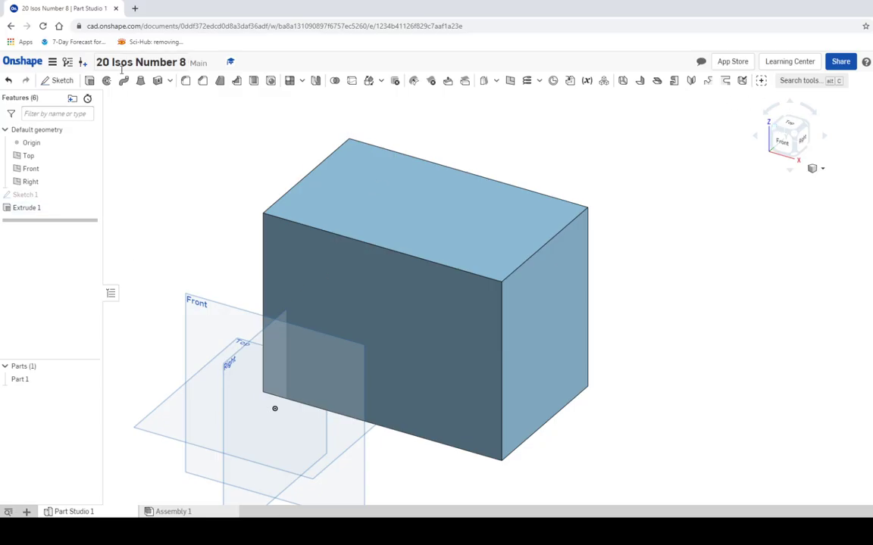
{"action": "left_click", "coordinate": [202, 81]}
{"action": "left_click", "coordinate": [378, 248]}
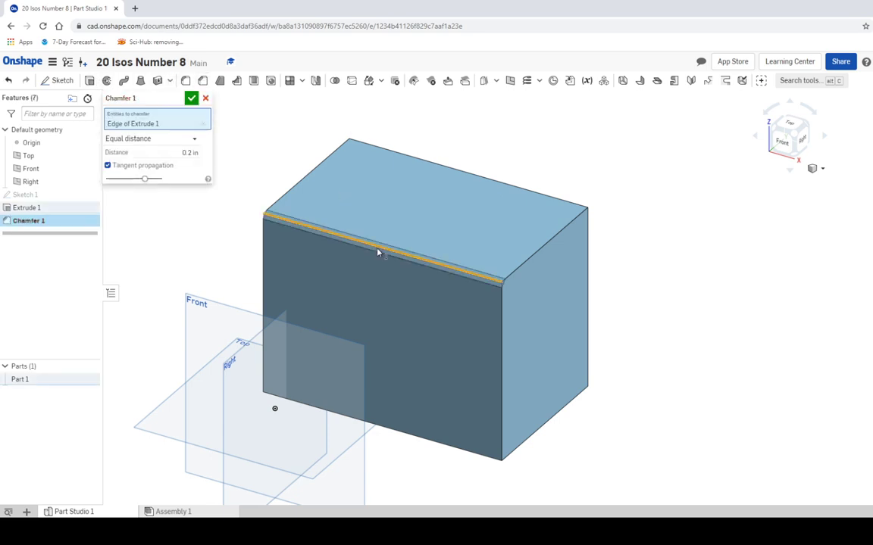
{"action": "left_click", "coordinate": [143, 139]}
{"action": "left_click", "coordinate": [132, 167]}
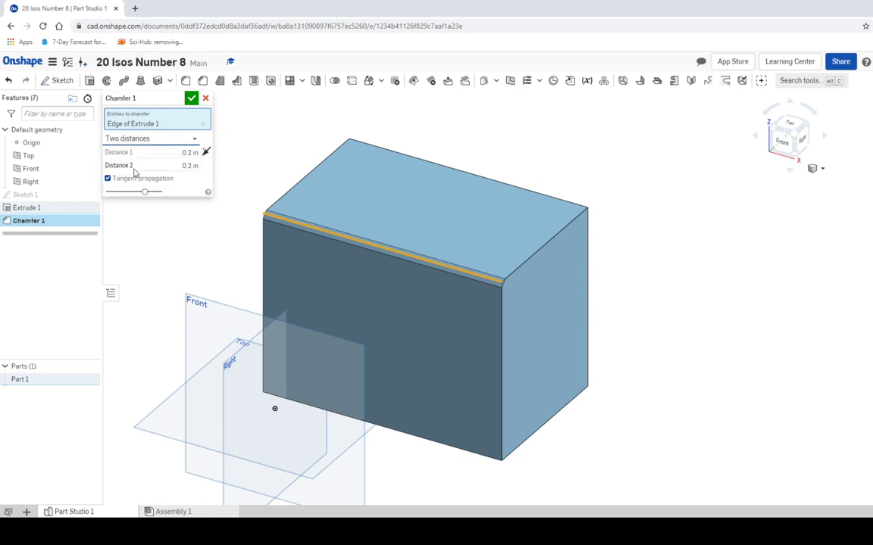
{"action": "left_click", "coordinate": [182, 153]}
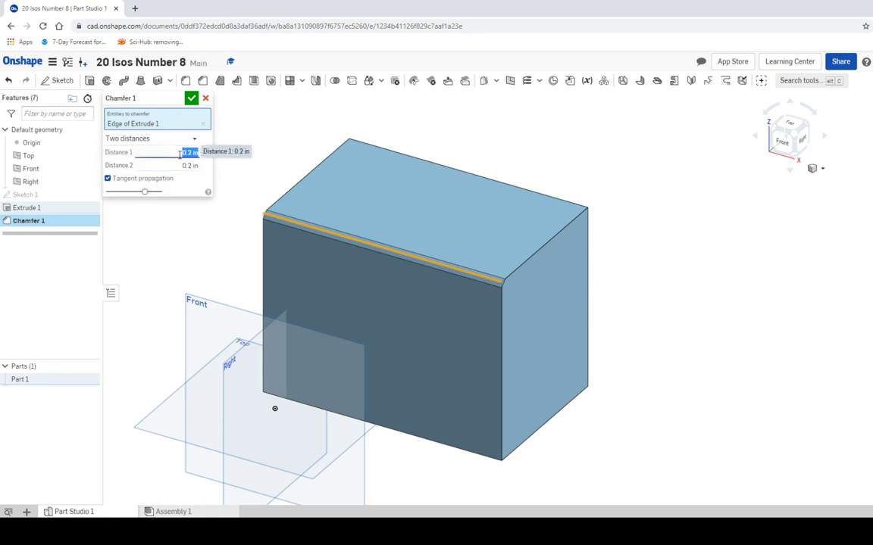
{"action": "type", "text": "5"}
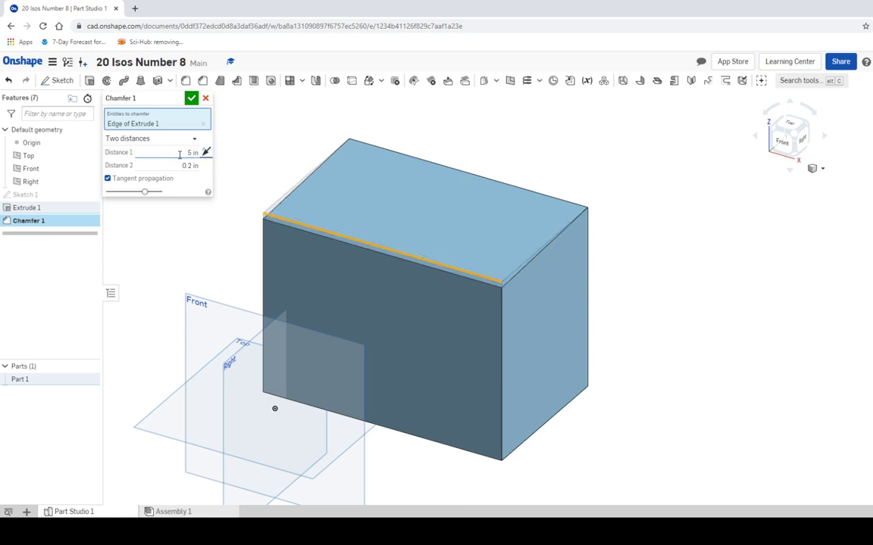
{"action": "key", "text": "Tab"}
{"action": "type", "text": "4"}
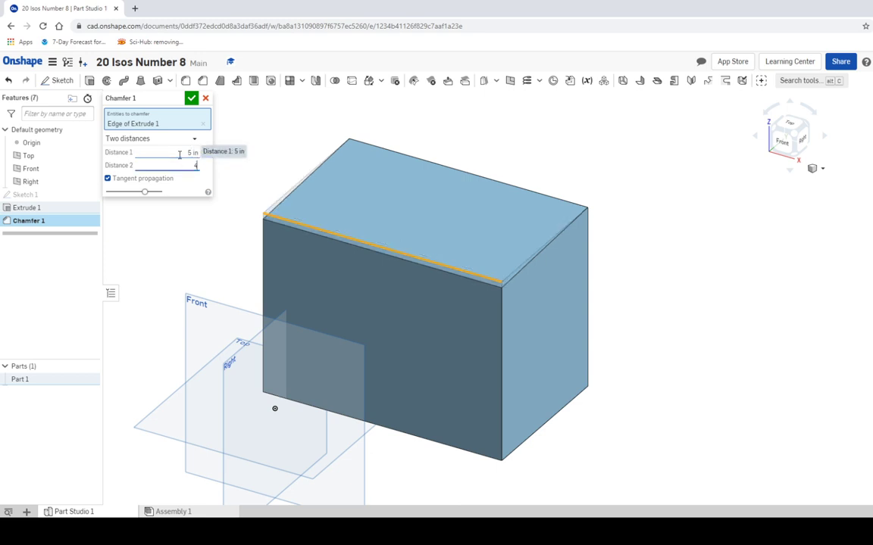
{"action": "key", "text": "Return"}
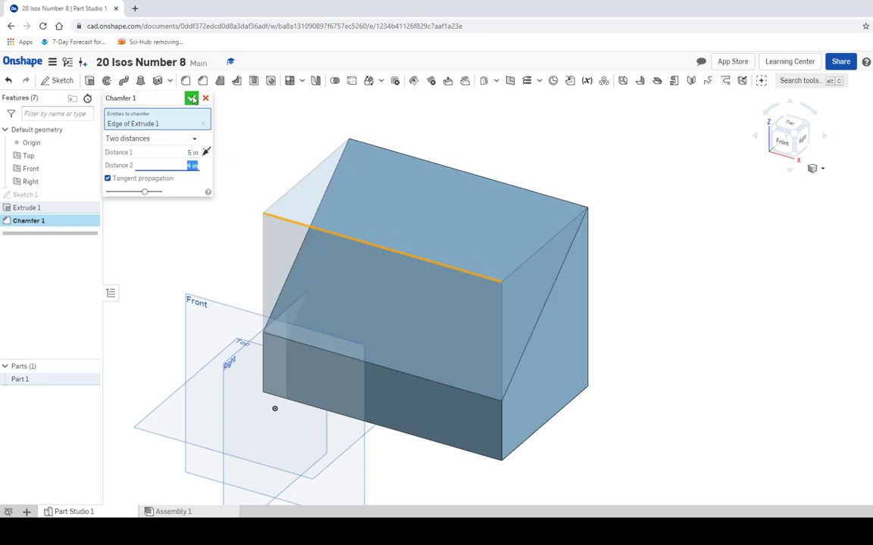
{"action": "left_click", "coordinate": [194, 100]}
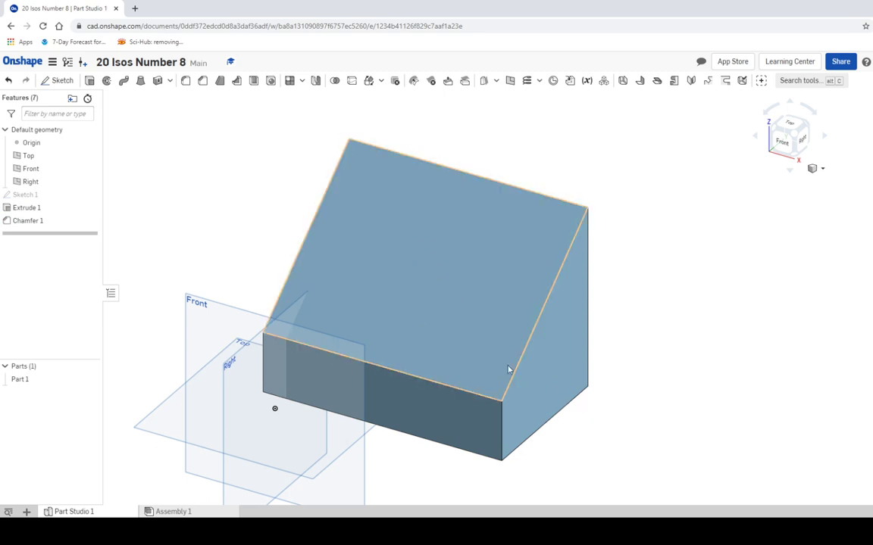
Check the cut corner of figure 8 in the OneNote drawing, and start a sketch on the block's bottom face in Onshape
{"action": "left_click", "coordinate": [794, 158]}
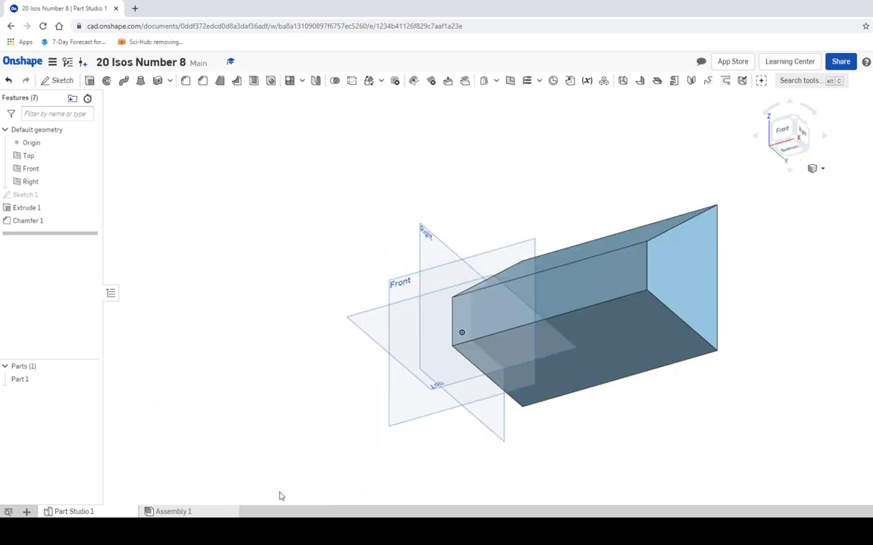
{"action": "key", "text": "alt+Tab"}
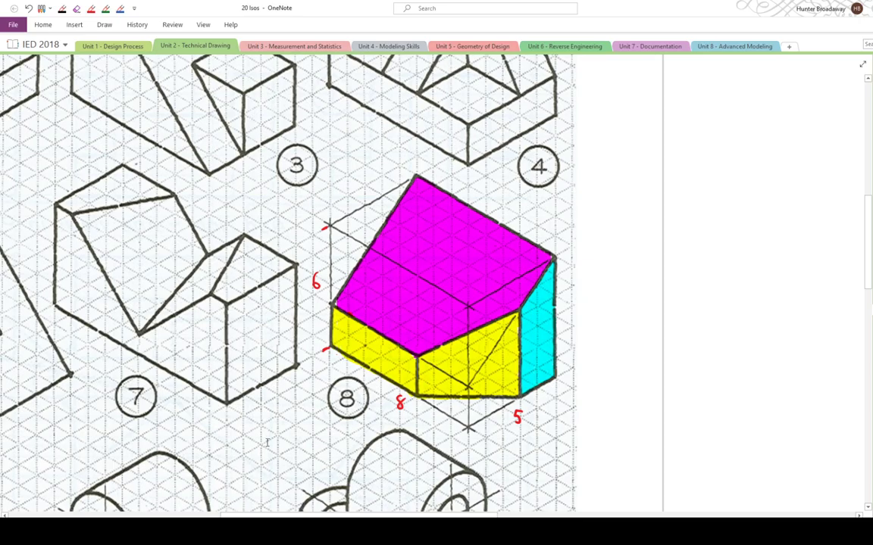
{"action": "key", "text": "alt+Tab"}
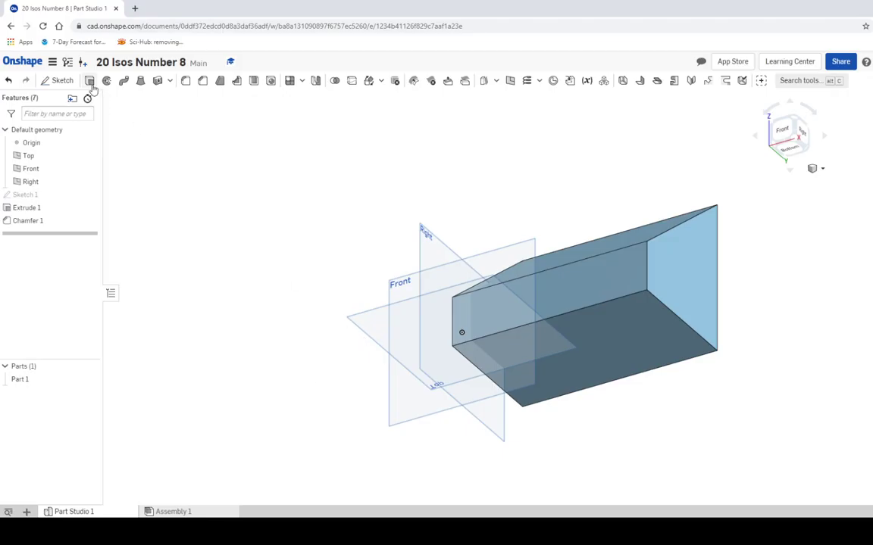
{"action": "left_click", "coordinate": [62, 81]}
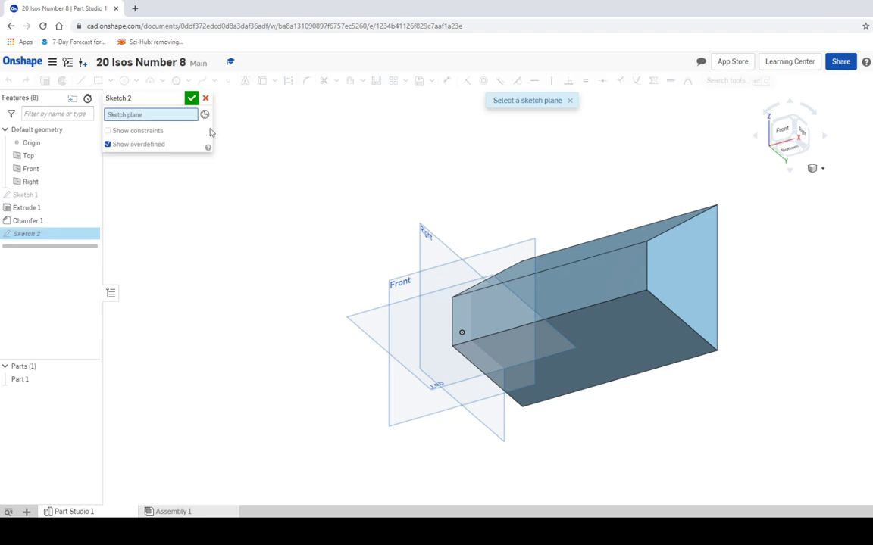
{"action": "left_click", "coordinate": [634, 327]}
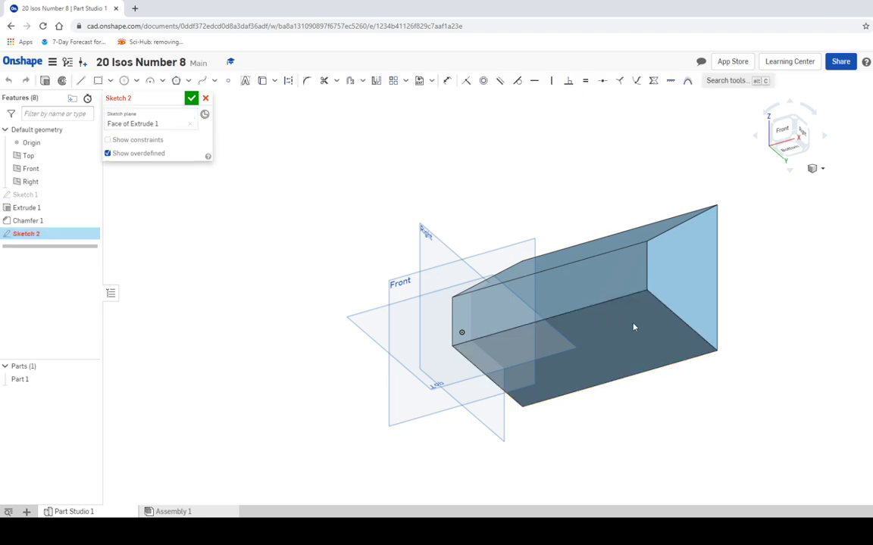
{"action": "left_click", "coordinate": [793, 154]}
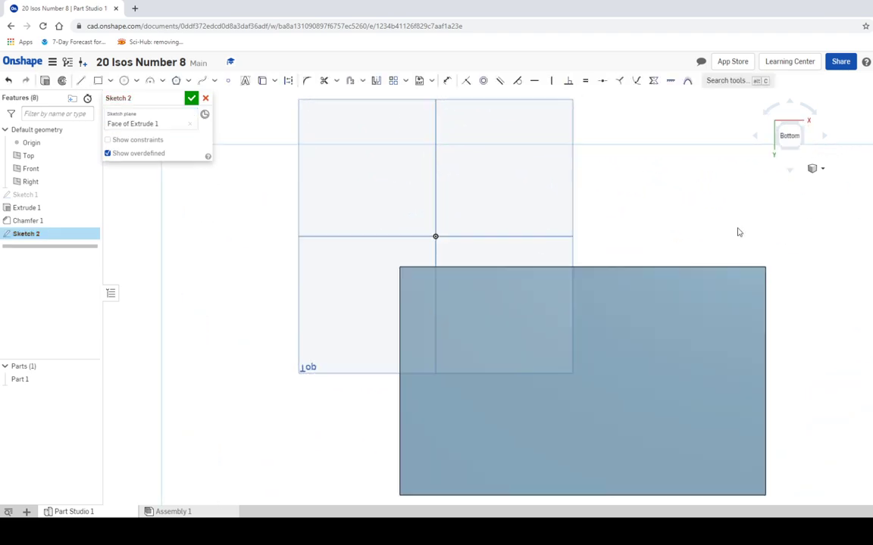
{"action": "middle_click_drag", "start_coordinate": [735, 232], "coordinate": [509, 188]}
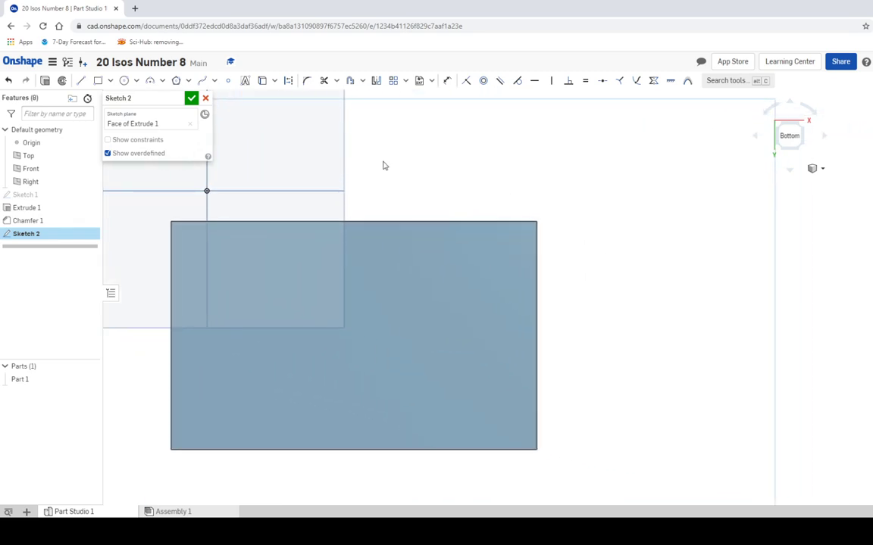
Draw a closed right triangle at the bottom face's front right corner with 3 in legs along both edges, and finish the sketch
{"action": "left_click", "coordinate": [81, 80]}
{"action": "left_click", "coordinate": [469, 221]}
{"action": "type", "text": "3"}
{"action": "key", "text": "Return"}
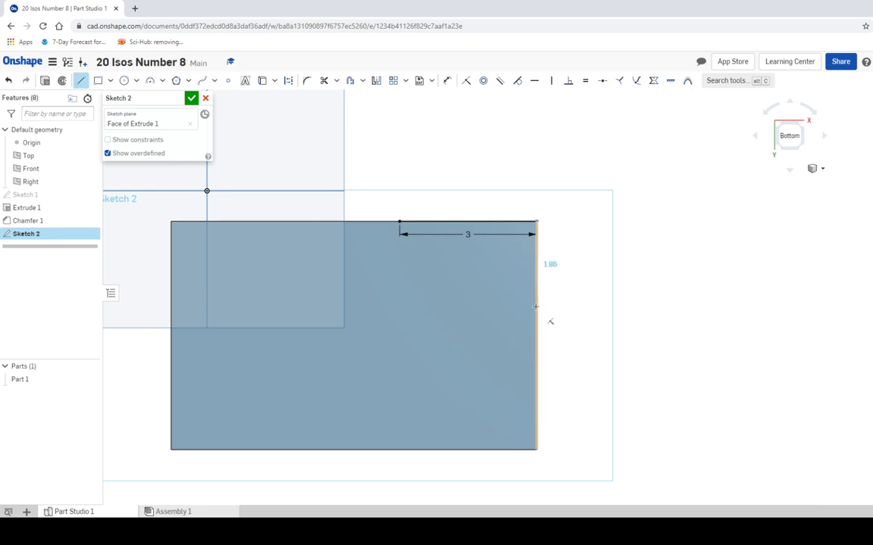
{"action": "type", "text": "3"}
{"action": "key", "text": "Return"}
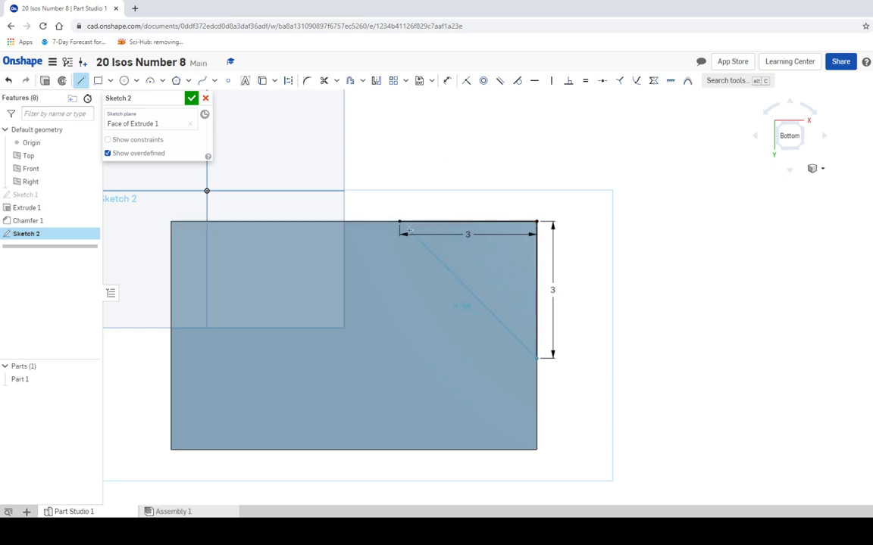
{"action": "left_click", "coordinate": [399, 222]}
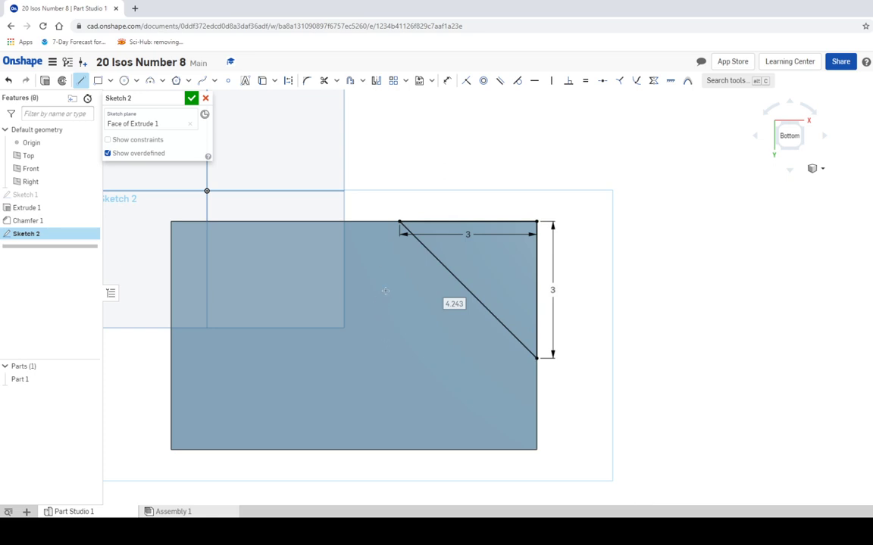
{"action": "left_click", "coordinate": [192, 98]}
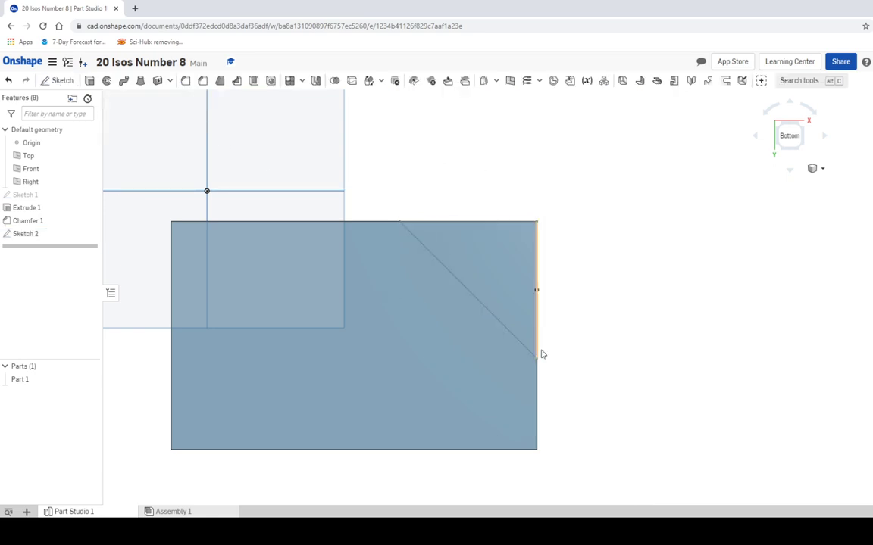
Extrude the triangle as a Remove cut up through the block with a blind depth of about 5.7 in
{"action": "left_click", "coordinate": [791, 122]}
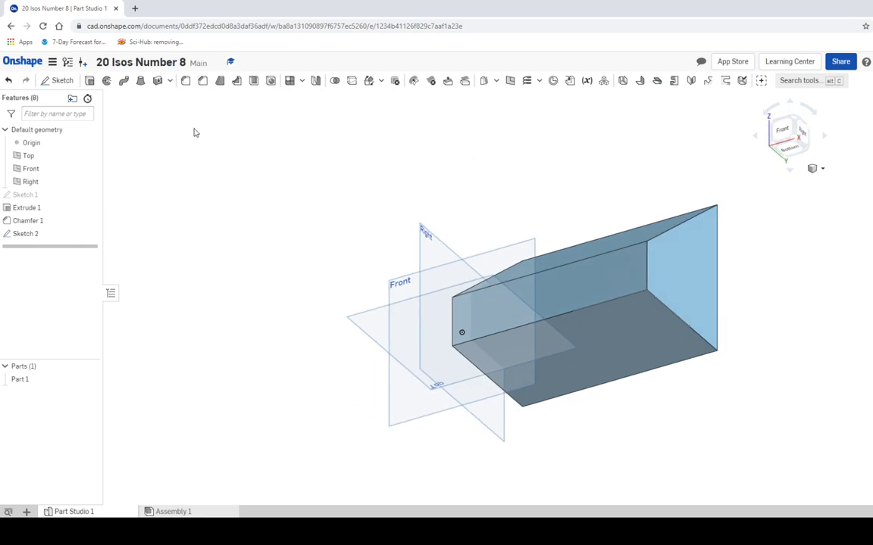
{"action": "left_click", "coordinate": [89, 81]}
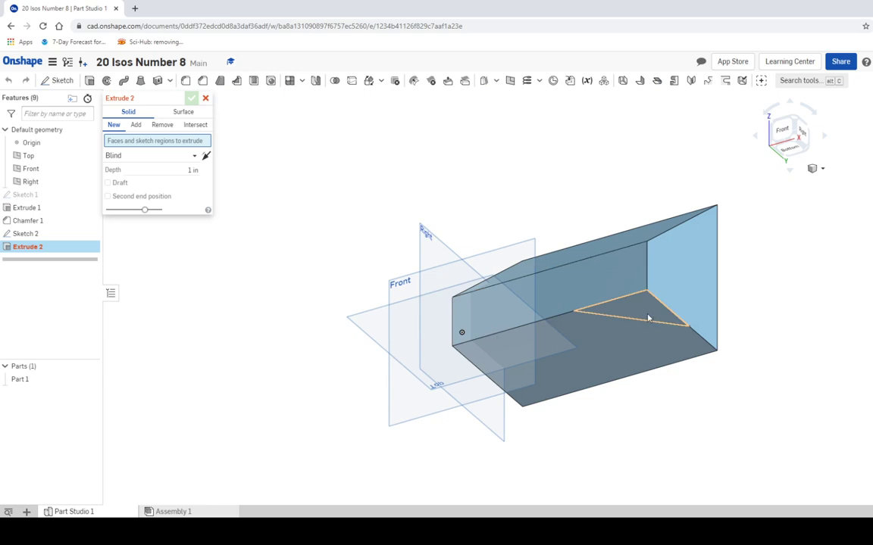
{"action": "left_click", "coordinate": [650, 313]}
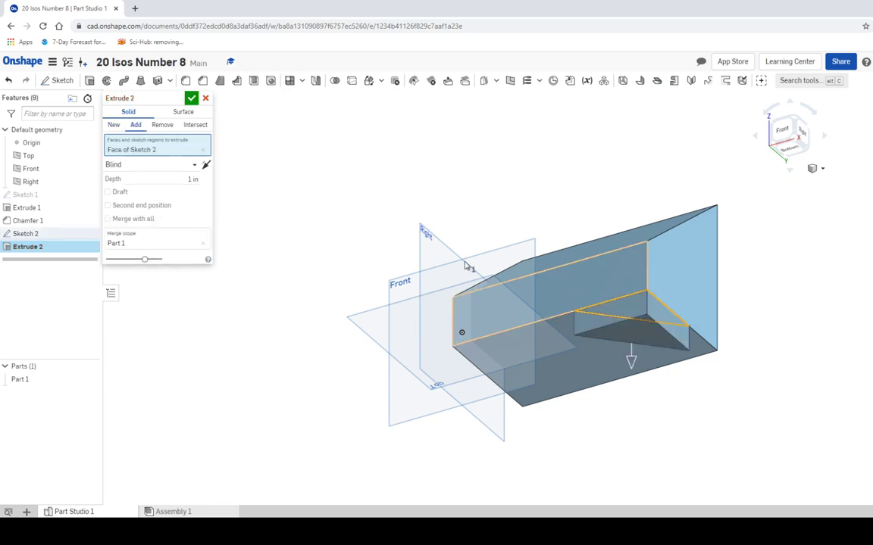
{"action": "left_click", "coordinate": [163, 126]}
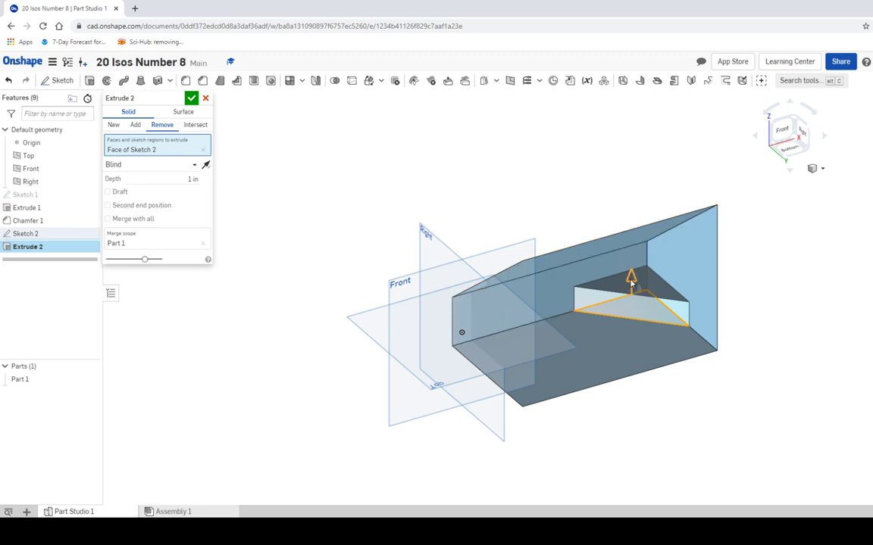
{"action": "left_click_drag", "start_coordinate": [631, 283], "coordinate": [633, 170]}
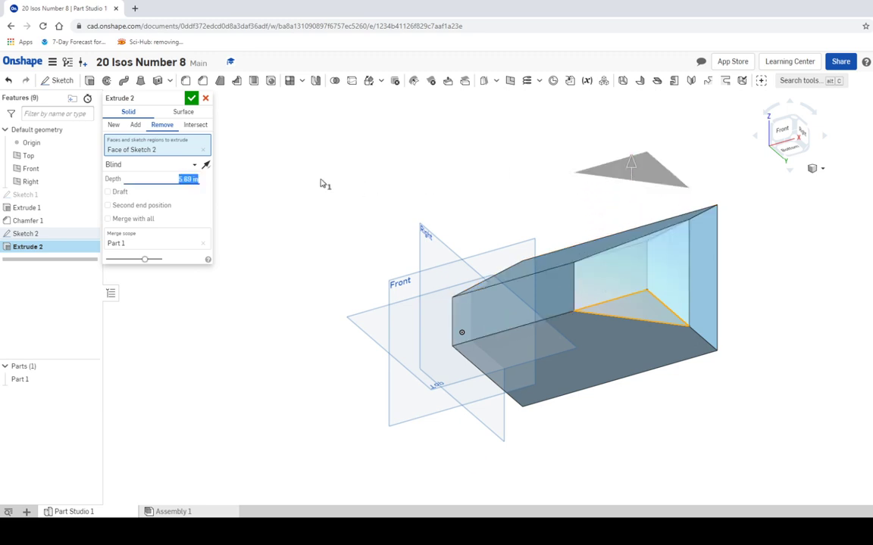
{"action": "left_click", "coordinate": [193, 99]}
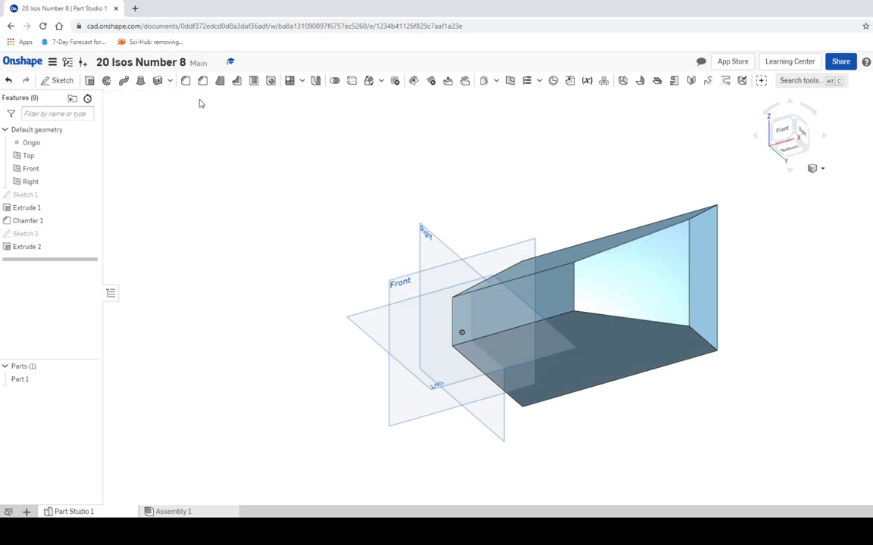
Compare the finished solid in an isometric view with figure 8 in OneNote, and return to Onshape
{"action": "left_click", "coordinate": [793, 122]}
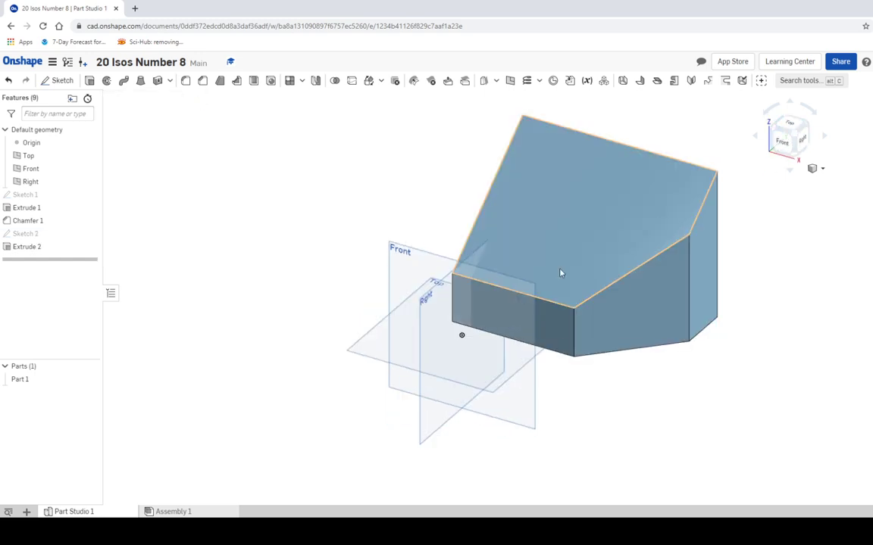
{"action": "middle_click_drag", "start_coordinate": [792, 255], "coordinate": [651, 285]}
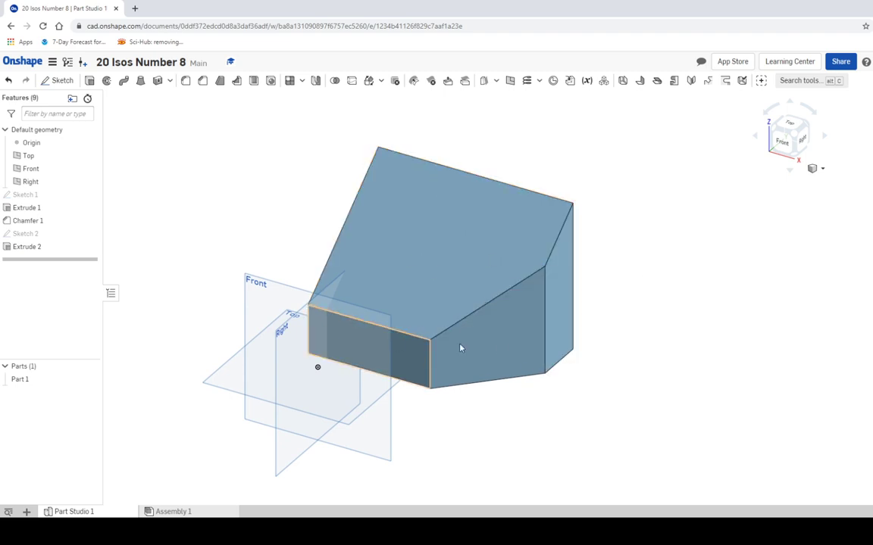
{"action": "key", "text": "alt+Tab"}
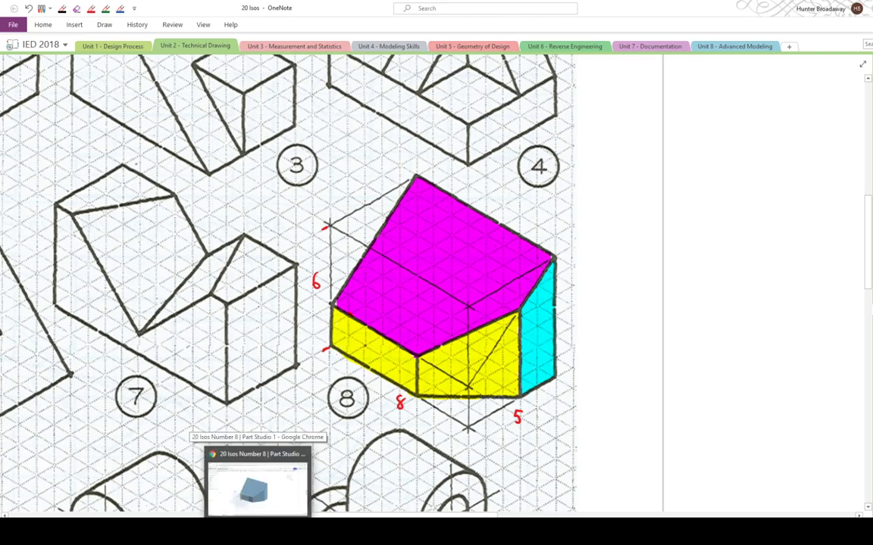
{"action": "left_click", "coordinate": [232, 436]}
{"action": "key", "text": "alt+Tab"}
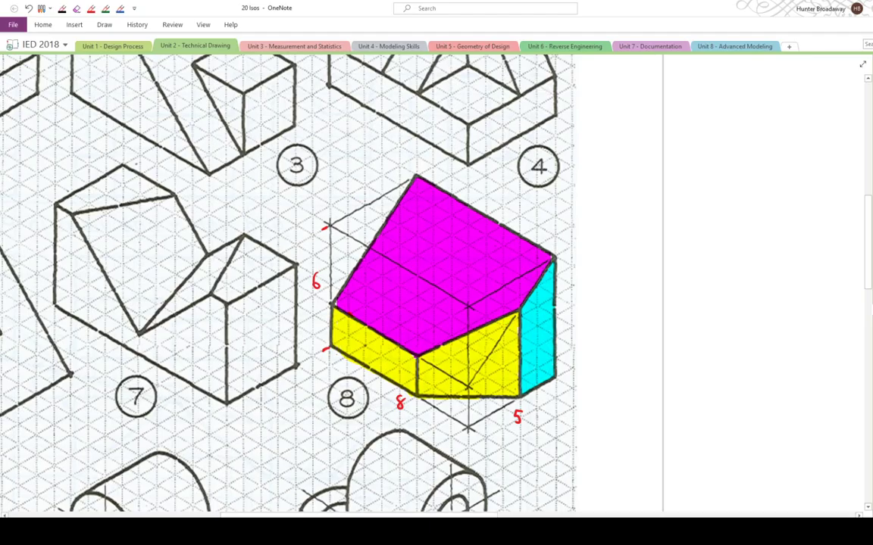
{"action": "left_click", "coordinate": [258, 477]}
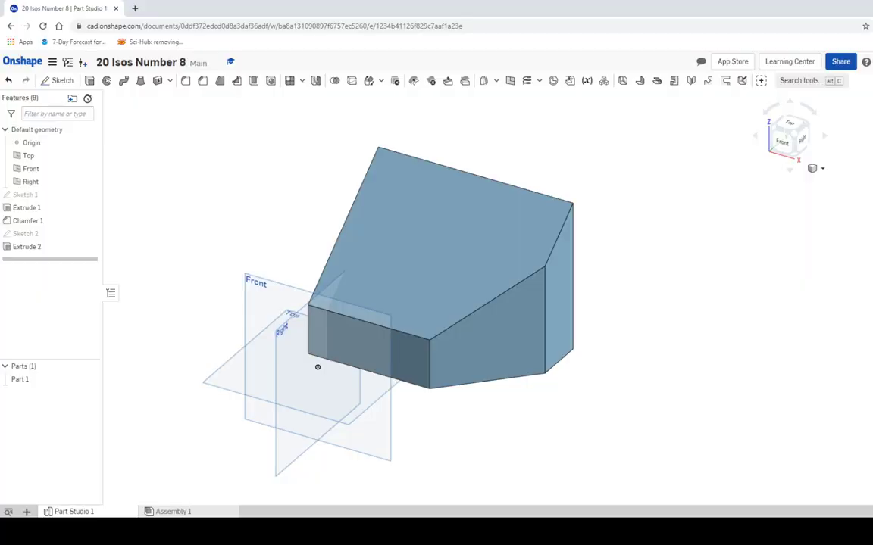